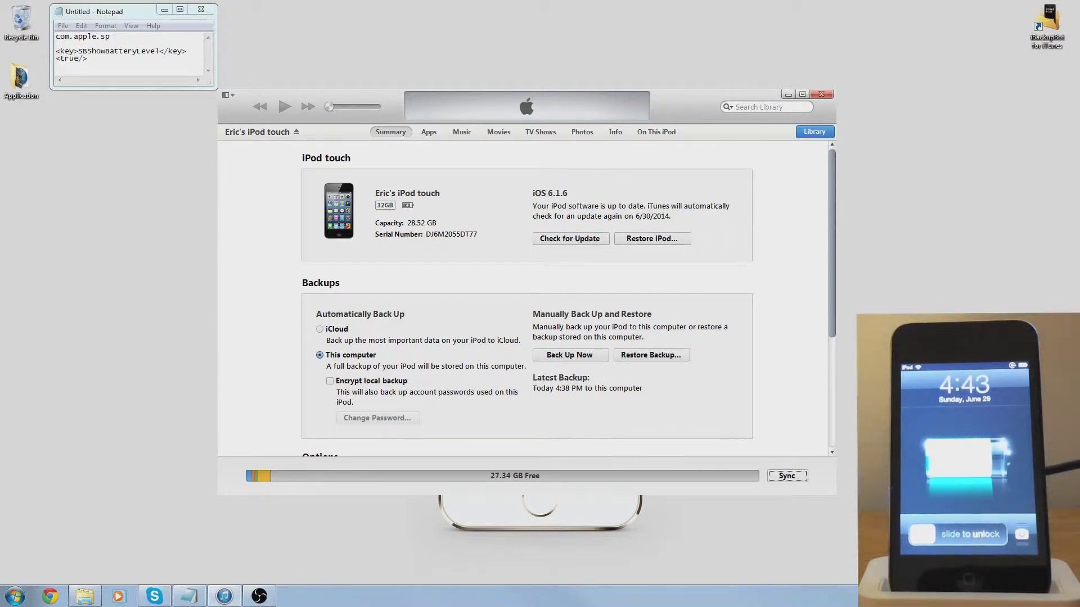
{"action": "mouse_move", "coordinate": [389, 98]}
{"action": "left_mouse_down"}
{"action": "mouse_move", "coordinate": [401, 106]}
{"action": "mouse_move", "coordinate": [391, 100]}
{"action": "left_mouse_up"}
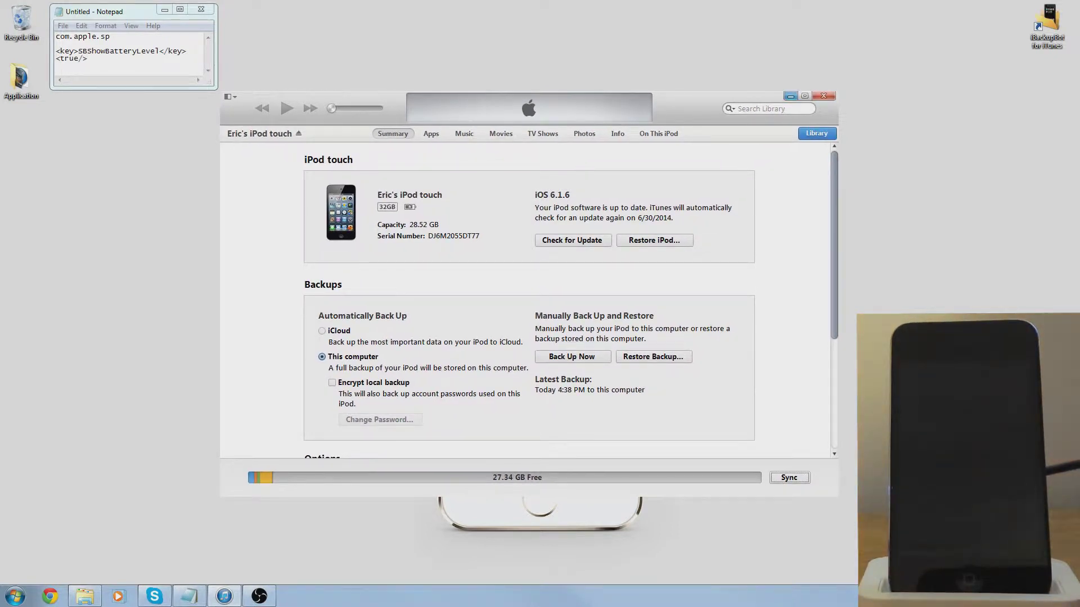
{"action": "left_click", "coordinate": [790, 96]}
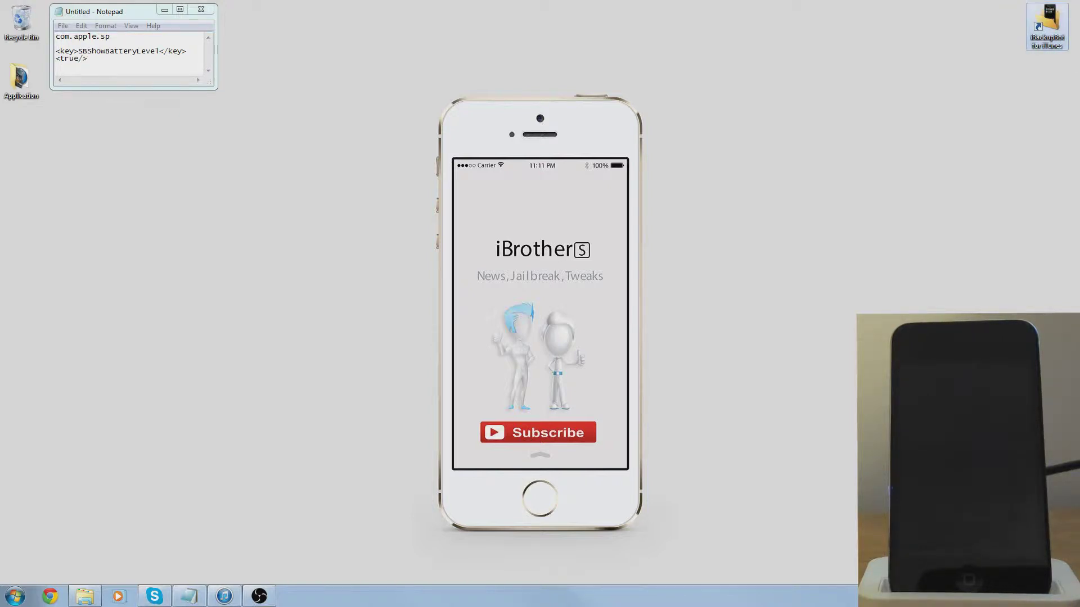
{"action": "key", "text": "ctrl+a"}
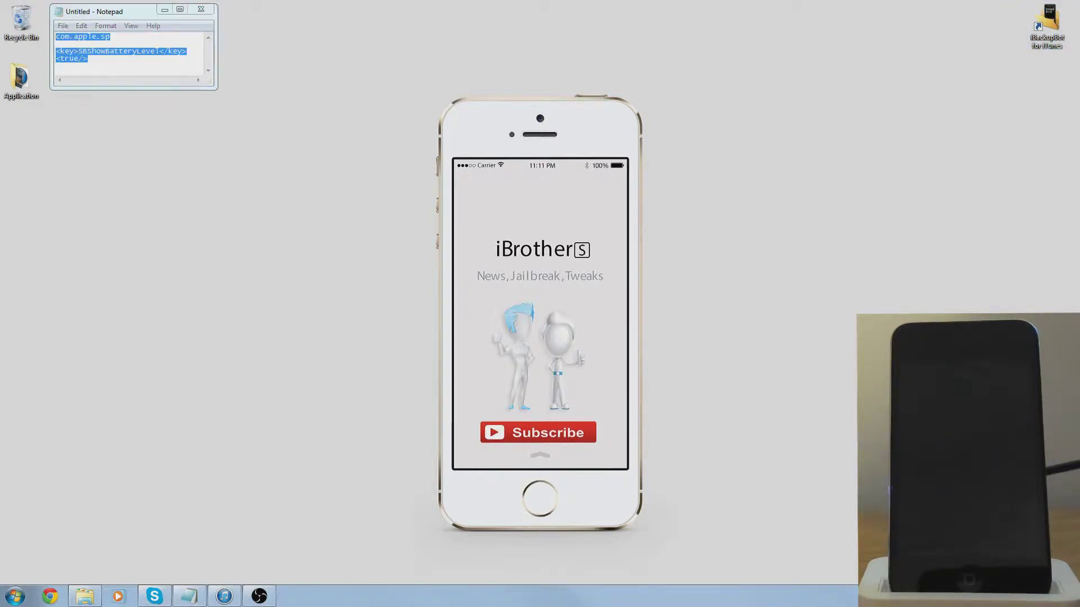
{"action": "left_click", "coordinate": [56, 66]}
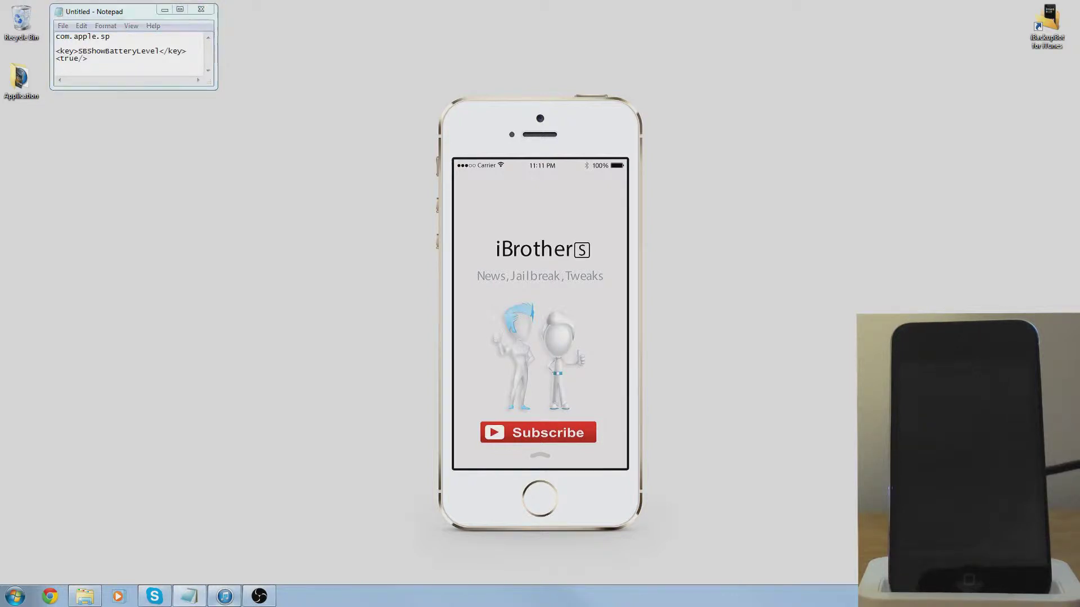
Step: Back up the connected iPod touch to this computer in iTunes, without backing up its apps
{"action": "left_click", "coordinate": [224, 596]}
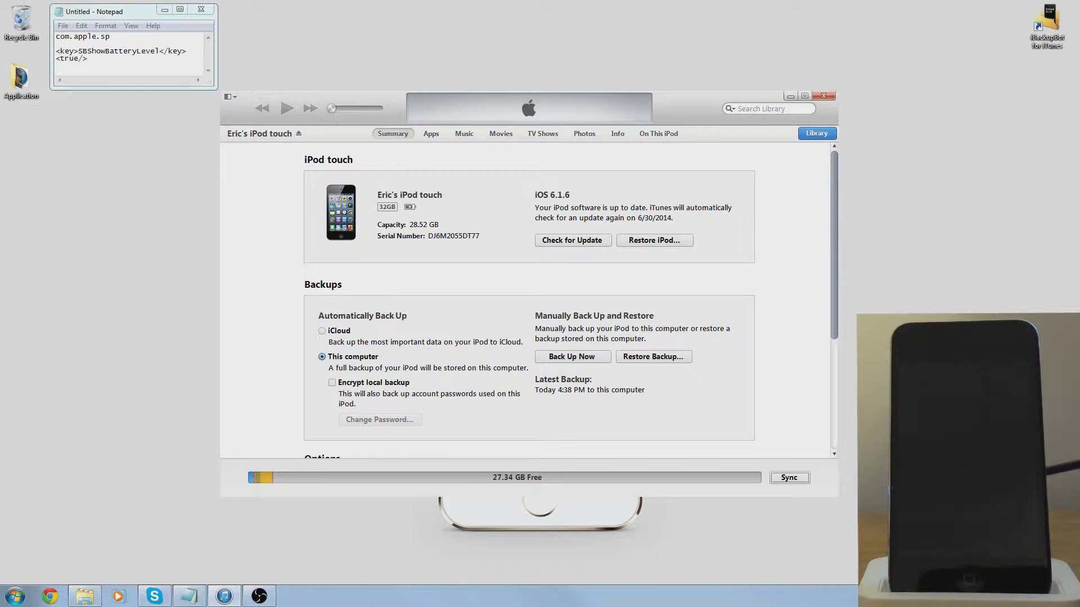
{"action": "left_click_drag", "start_coordinate": [677, 107], "coordinate": [684, 110]}
{"action": "left_click", "coordinate": [579, 358]}
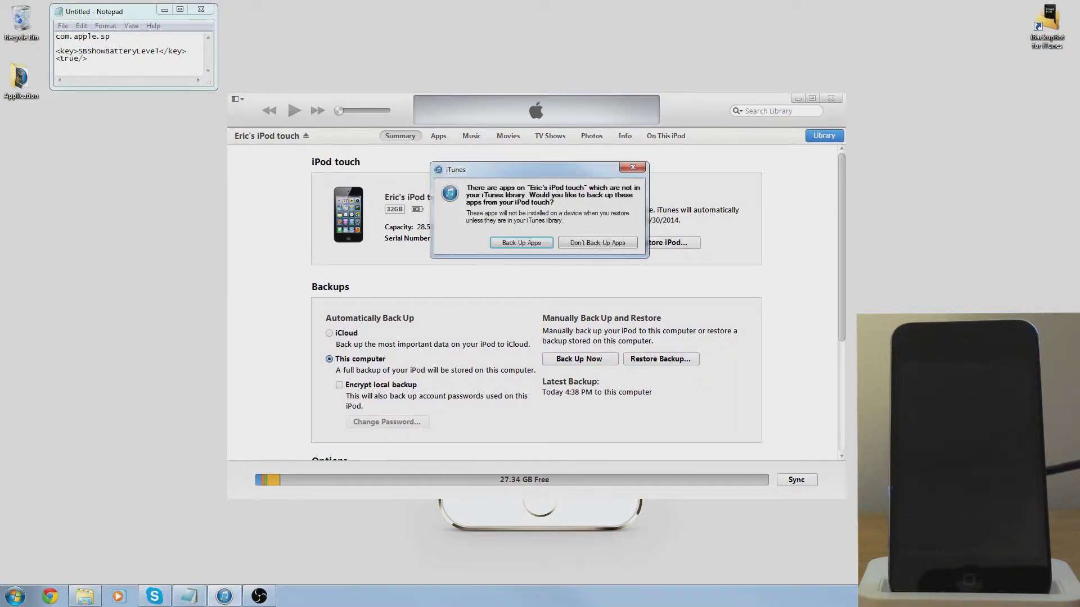
{"action": "left_click", "coordinate": [598, 242]}
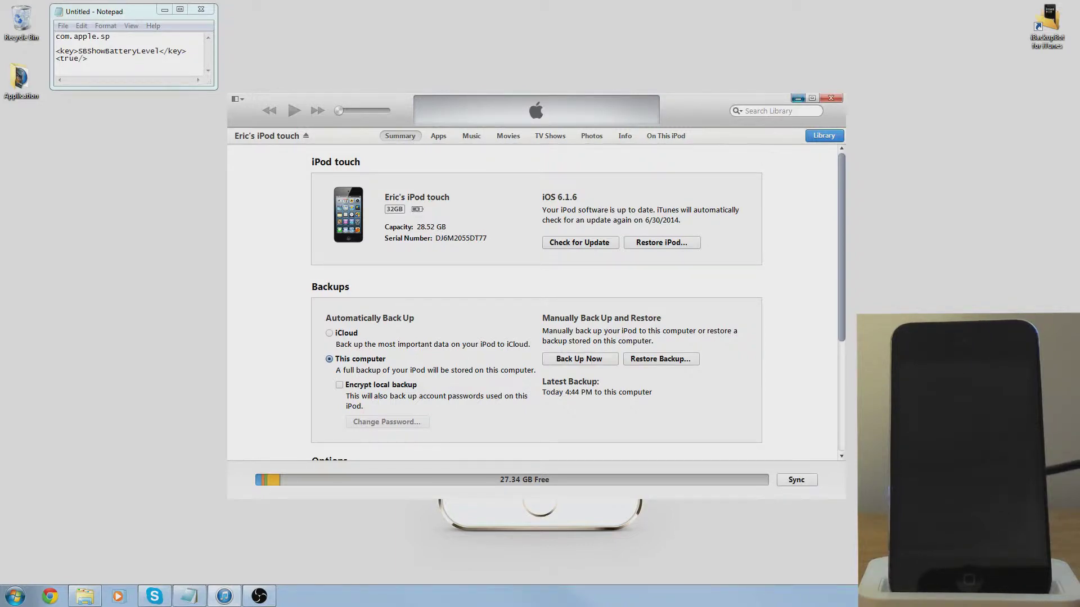
Step: Minimize iTunes and launch iBackupBot for iTunes
{"action": "left_click", "coordinate": [797, 99]}
{"action": "double_click", "coordinate": [1048, 20]}
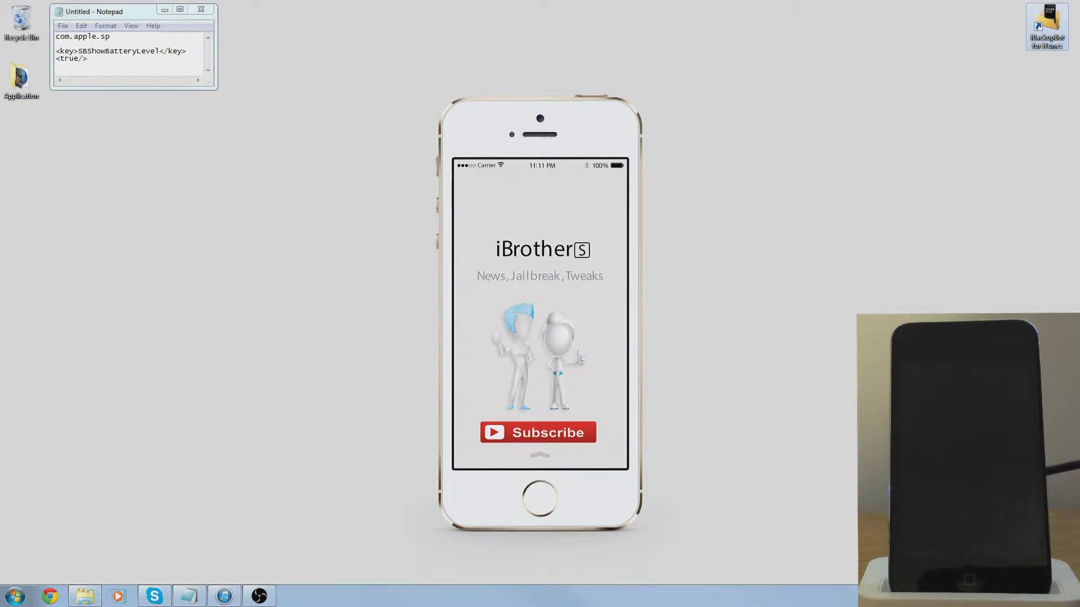
{"action": "key", "text": "Return"}
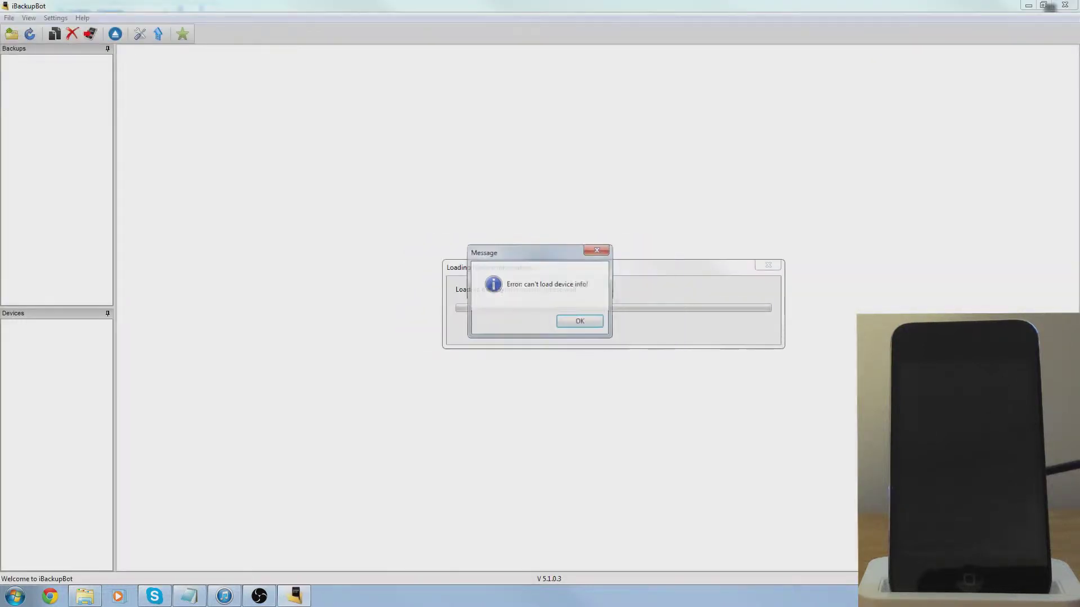
{"action": "key", "text": "Return"}
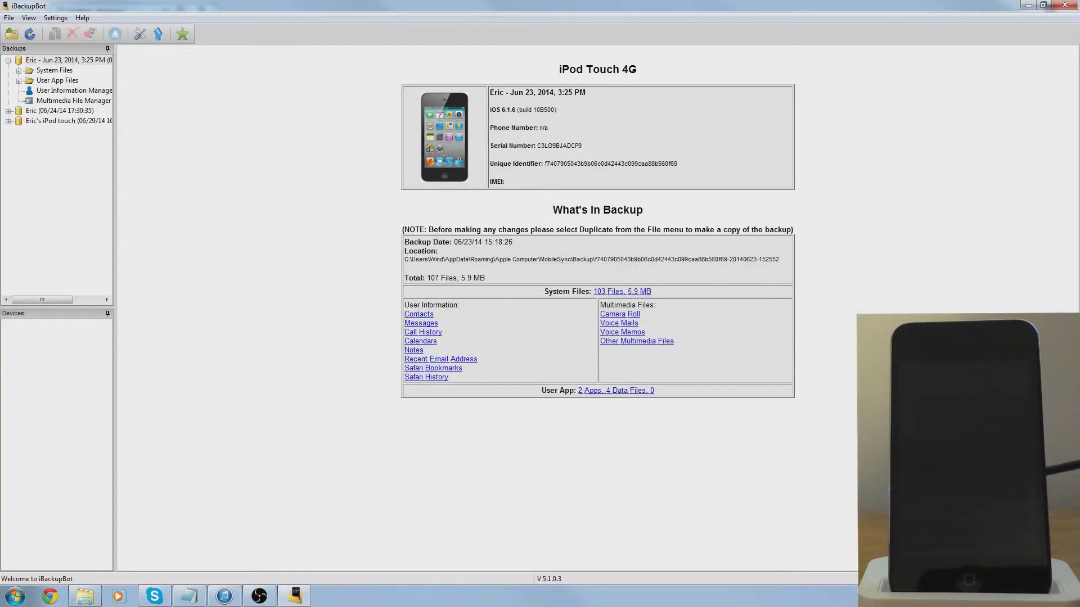
Step: Expand the iPod touch backup dated 06/29/14 and show its System Files
{"action": "left_click", "coordinate": [8, 60]}
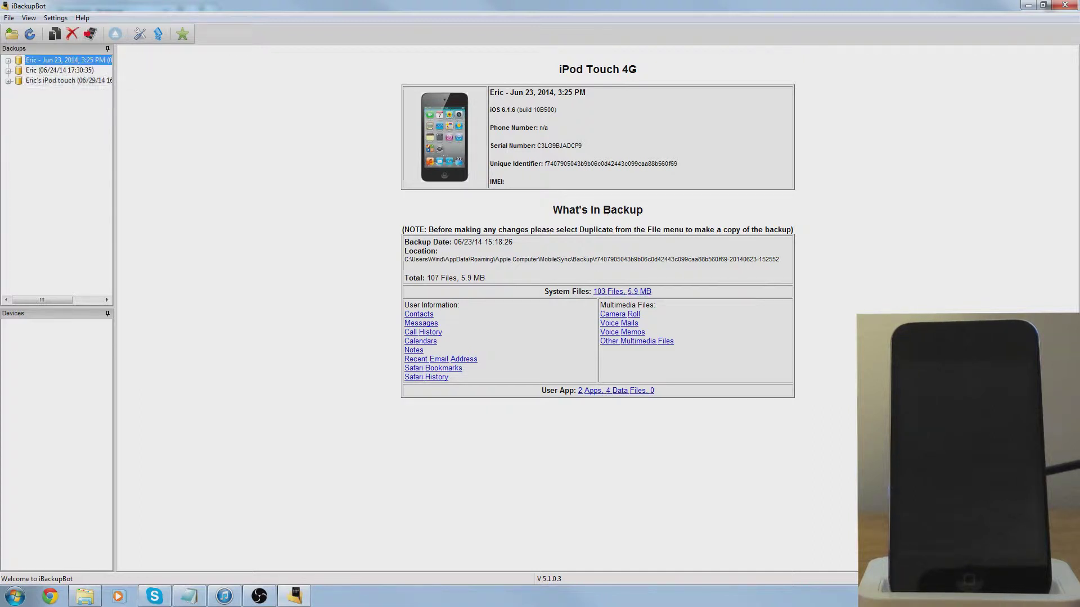
{"action": "left_click", "coordinate": [57, 81]}
{"action": "left_click", "coordinate": [67, 80]}
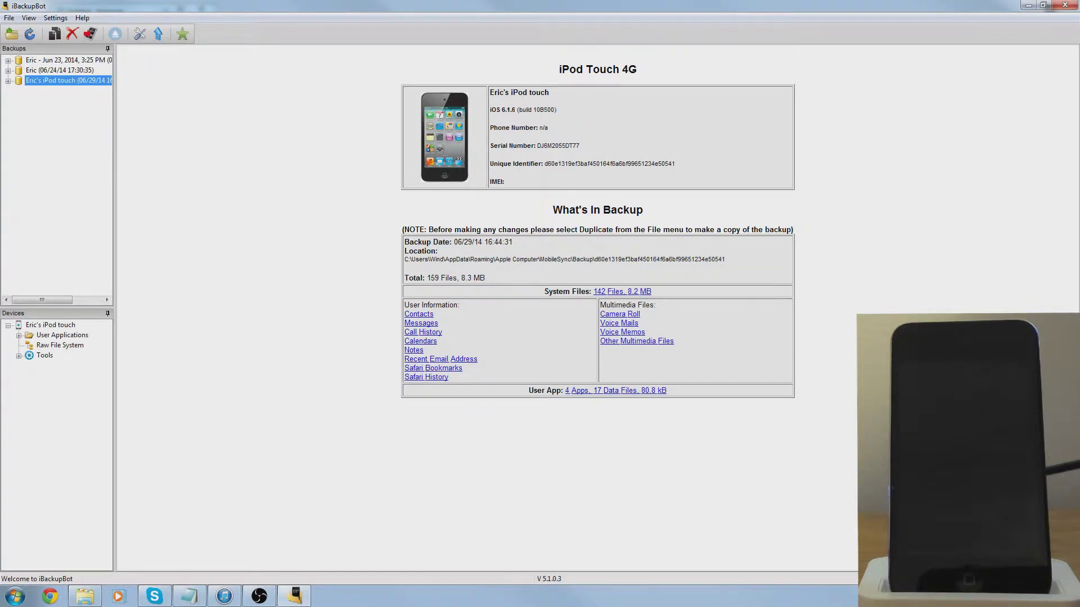
{"action": "left_click", "coordinate": [8, 80]}
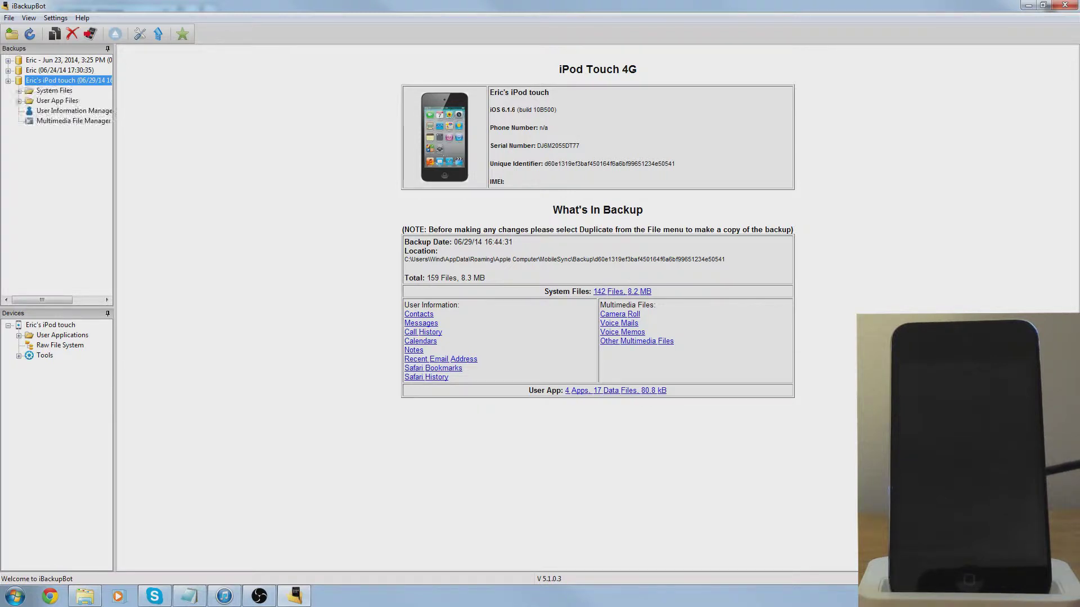
{"action": "left_click", "coordinate": [54, 90]}
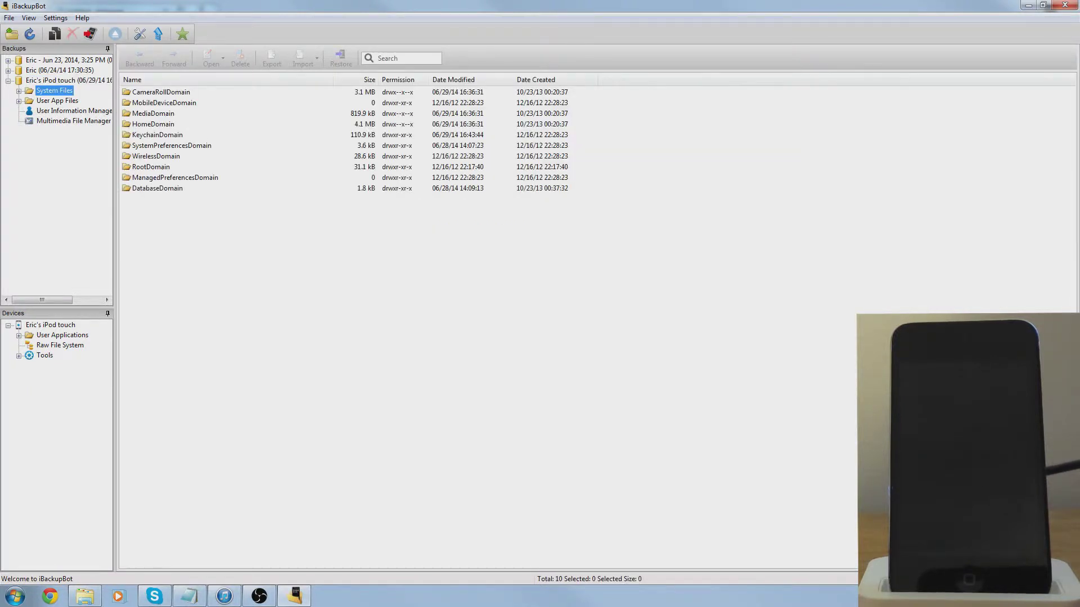
Step: Shrink the iBackupBot window so the desktop note stays visible, and search the system files for com.apple.sp
{"action": "left_click", "coordinate": [387, 58]}
{"action": "left_click_drag", "start_coordinate": [387, 6], "coordinate": [494, 82]}
{"action": "left_click_drag", "start_coordinate": [717, 228], "coordinate": [916, 227]}
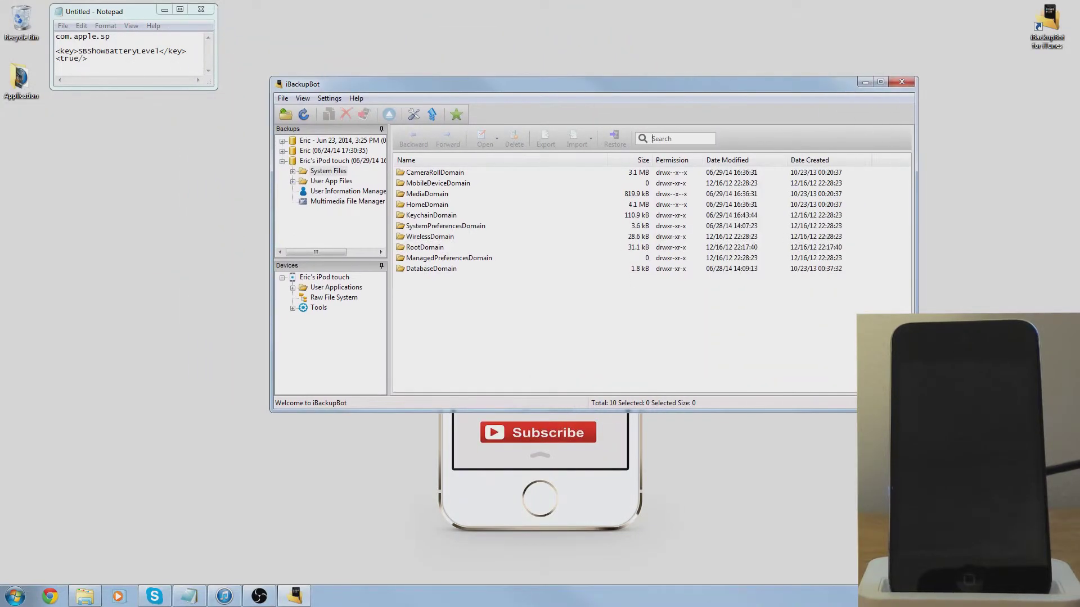
{"action": "left_click_drag", "start_coordinate": [661, 85], "coordinate": [555, 113]}
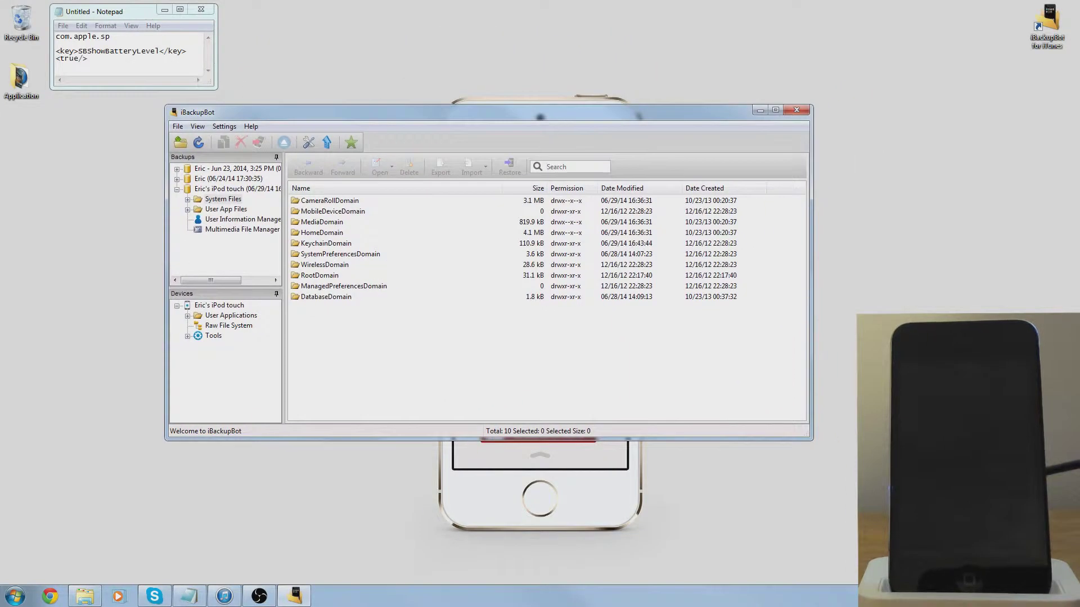
{"action": "left_click", "coordinate": [547, 166]}
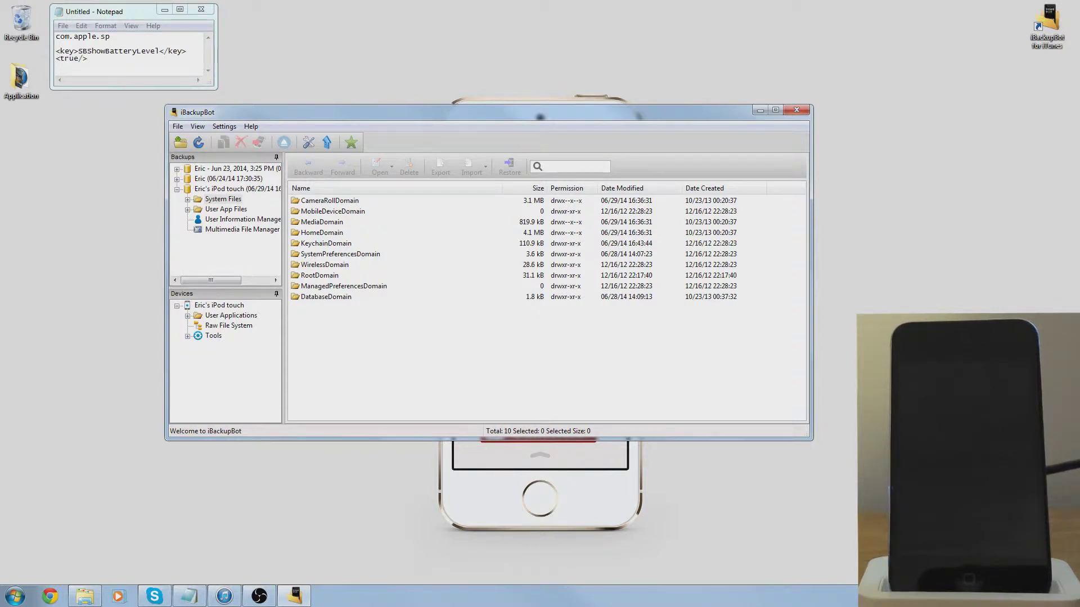
{"action": "type", "text": "com.apple.sp"}
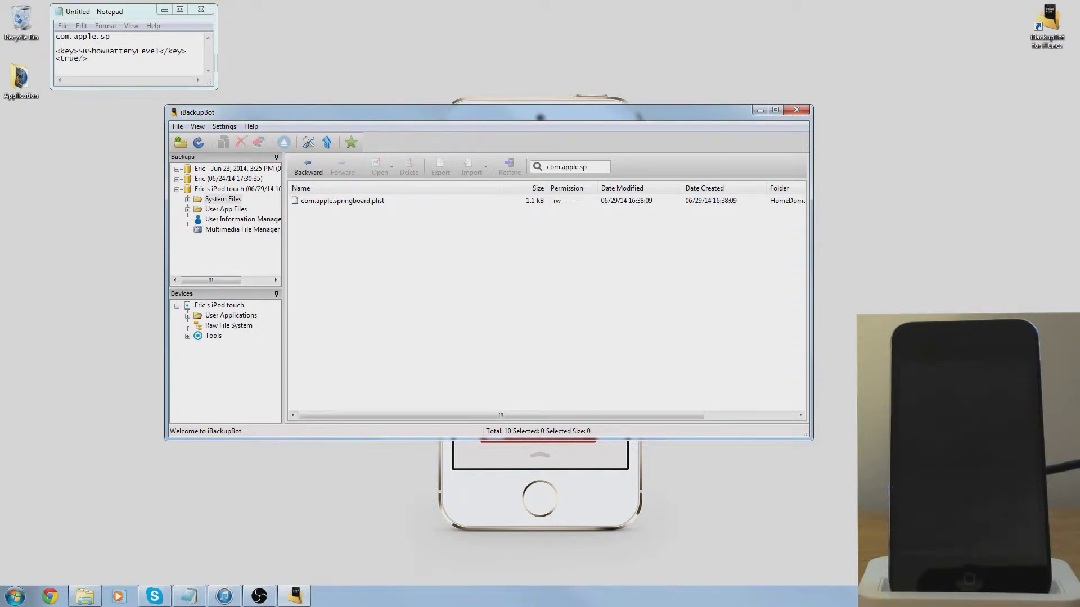
Step: Open com.apple.springboard.plist in the editor, skipping the registration
{"action": "left_click", "coordinate": [342, 200]}
{"action": "left_click", "coordinate": [368, 236]}
{"action": "left_click", "coordinate": [342, 200]}
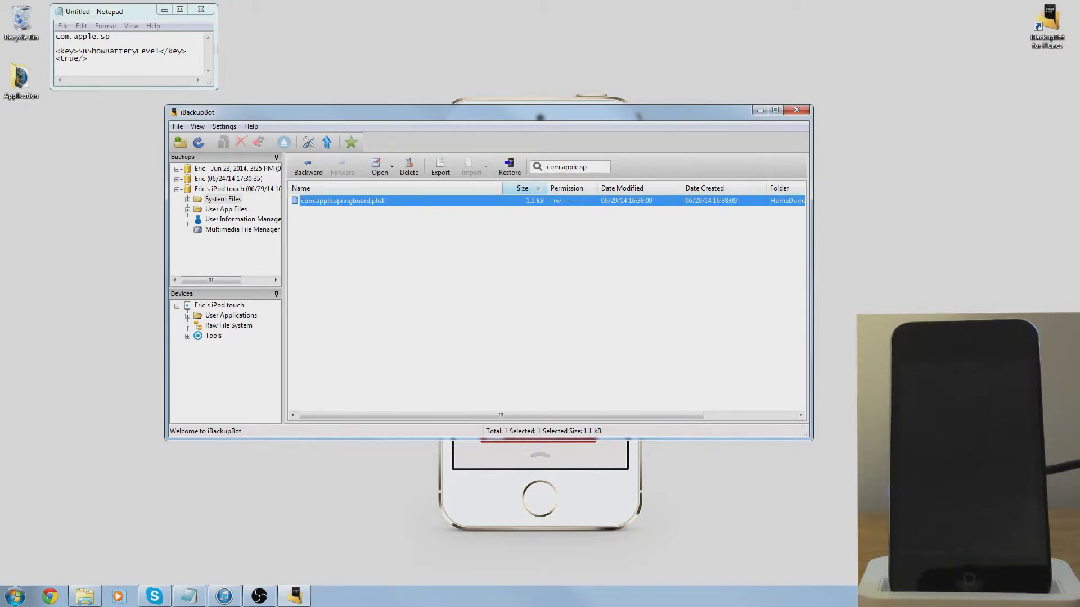
{"action": "left_click", "coordinate": [523, 188]}
{"action": "key", "text": "Return"}
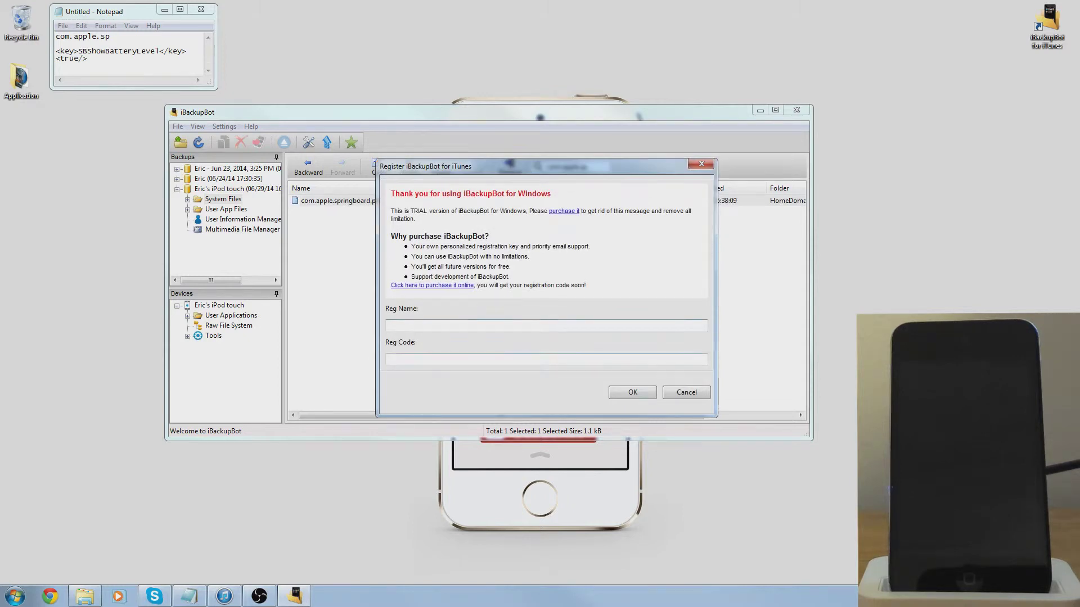
{"action": "left_click", "coordinate": [685, 392]}
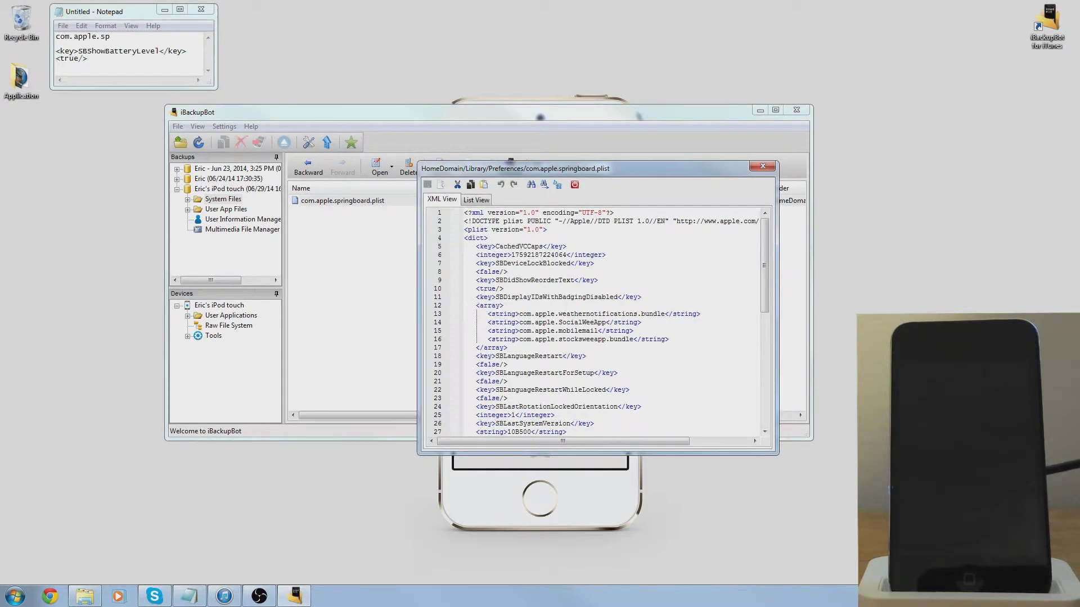
Step: Copy the SBShowBatteryLevel key and its <true/> value from the Notepad note into a new line below the SBDeviceLockBlocked entry
{"action": "left_click_drag", "start_coordinate": [562, 168], "coordinate": [302, 179]}
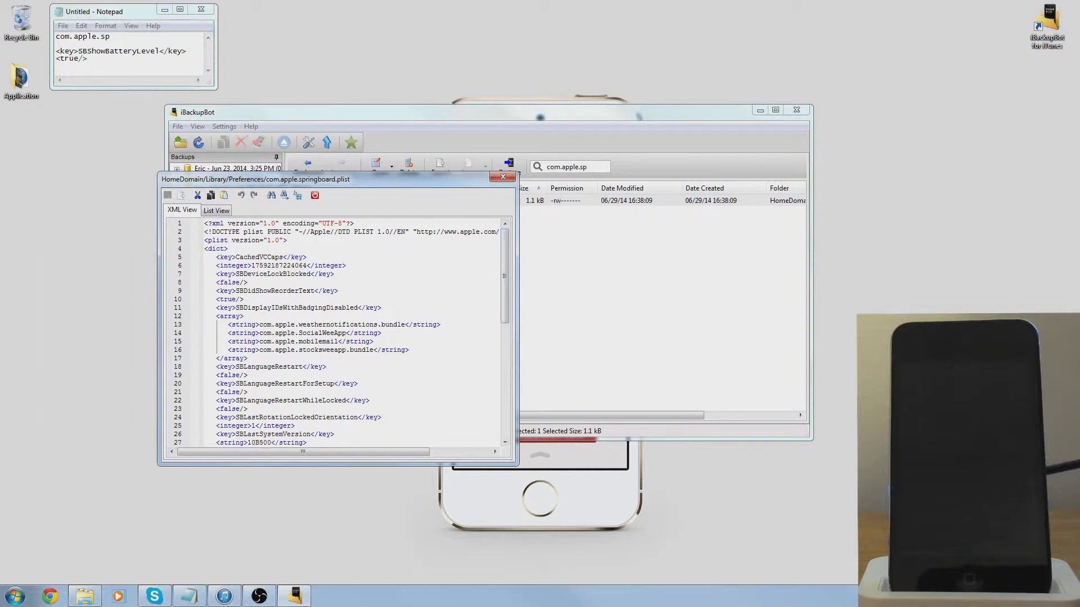
{"action": "left_click_drag", "start_coordinate": [532, 284], "coordinate": [850, 284]}
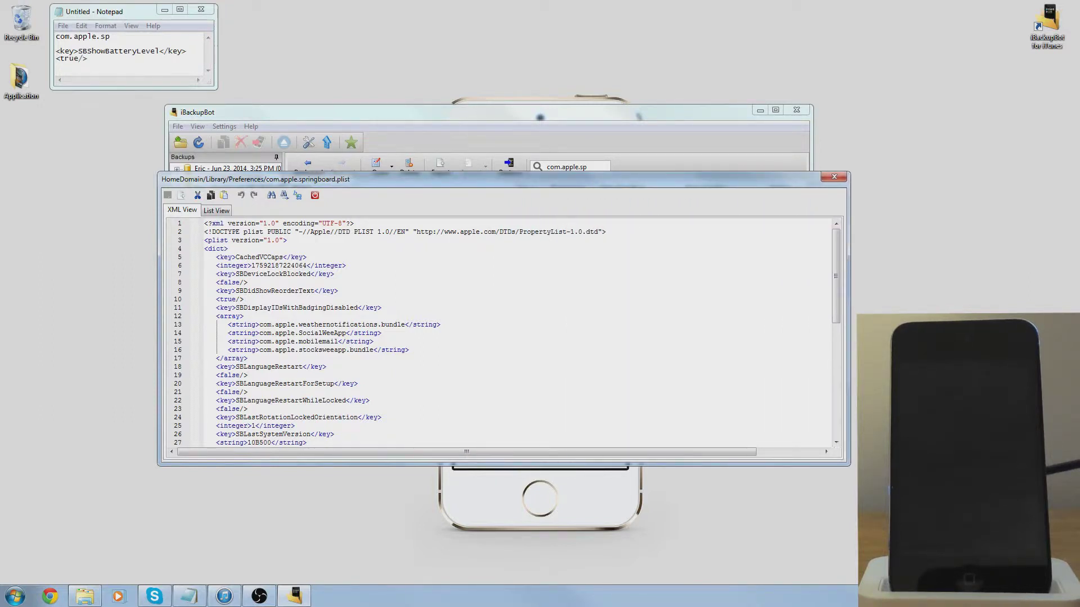
{"action": "key", "text": "Return"}
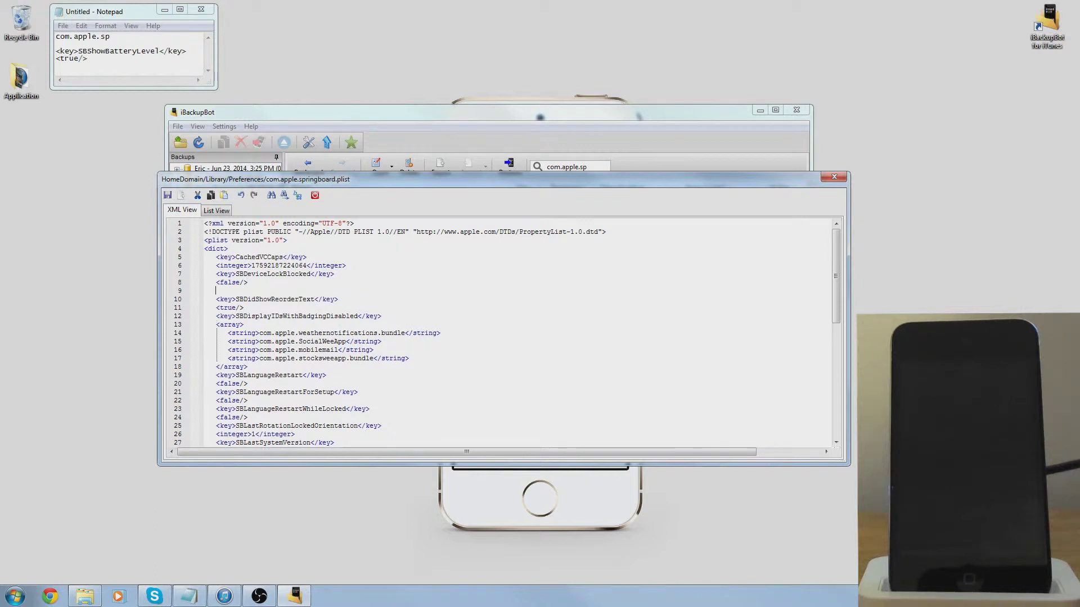
{"action": "left_click_drag", "start_coordinate": [88, 59], "coordinate": [56, 51]}
{"action": "right_click", "coordinate": [76, 55]}
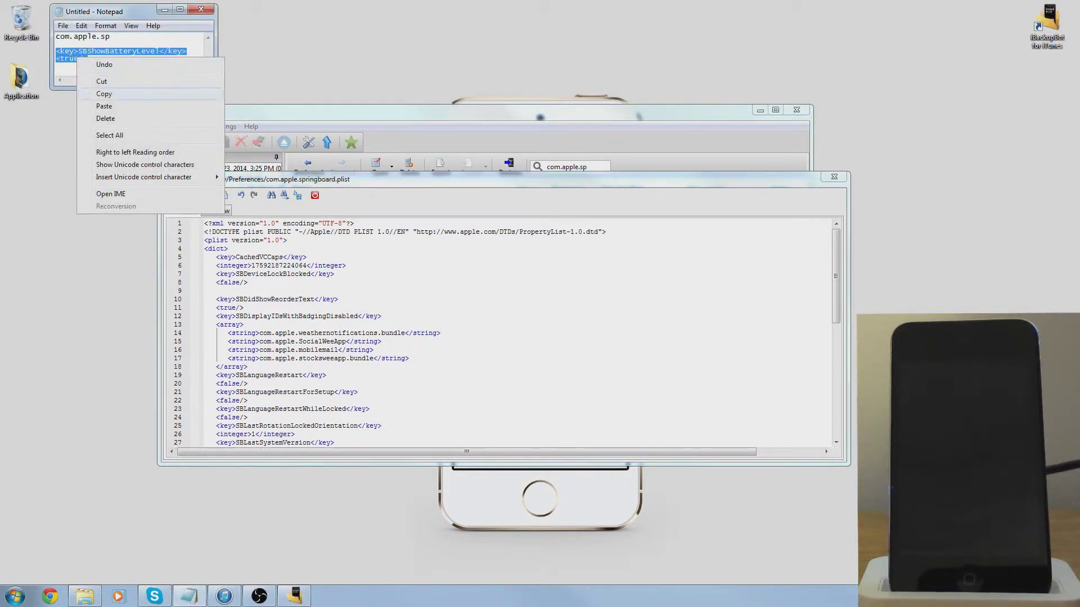
{"action": "left_click", "coordinate": [98, 93]}
{"action": "key", "text": "alt+Tab"}
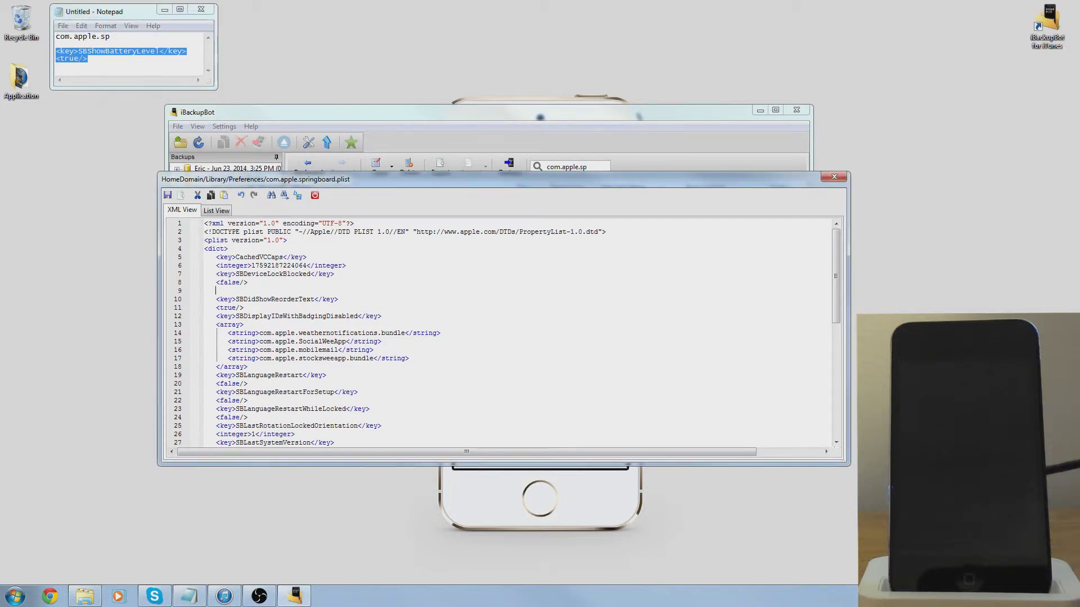
{"action": "key", "text": "ctrl+v"}
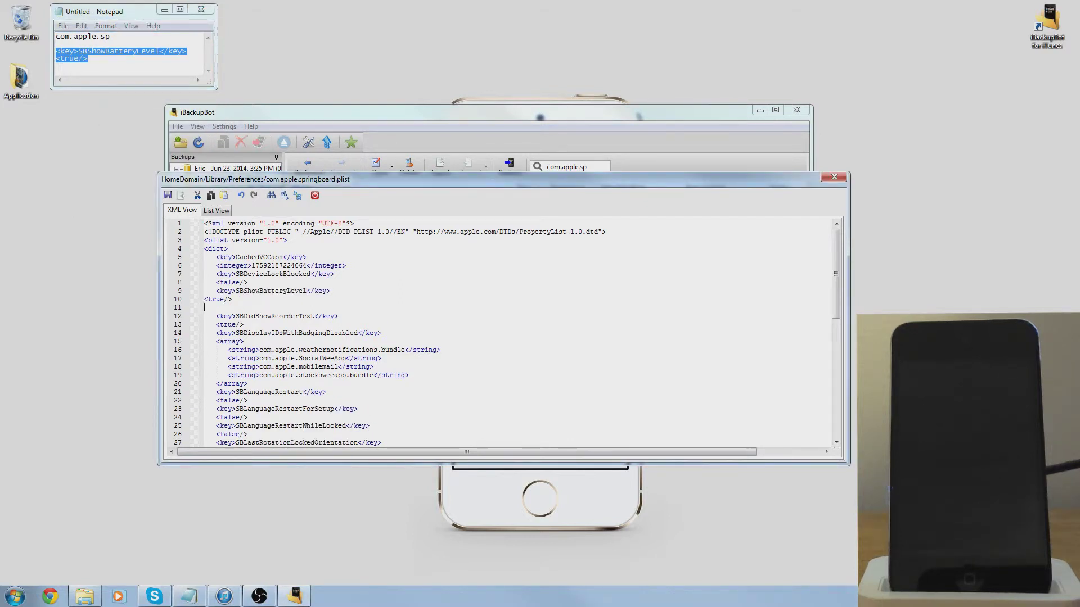
Step: Clean up the spacing and indentation of the pasted SBShowBatteryLevel lines, and save and close the plist
{"action": "key", "text": "BackSpace"}
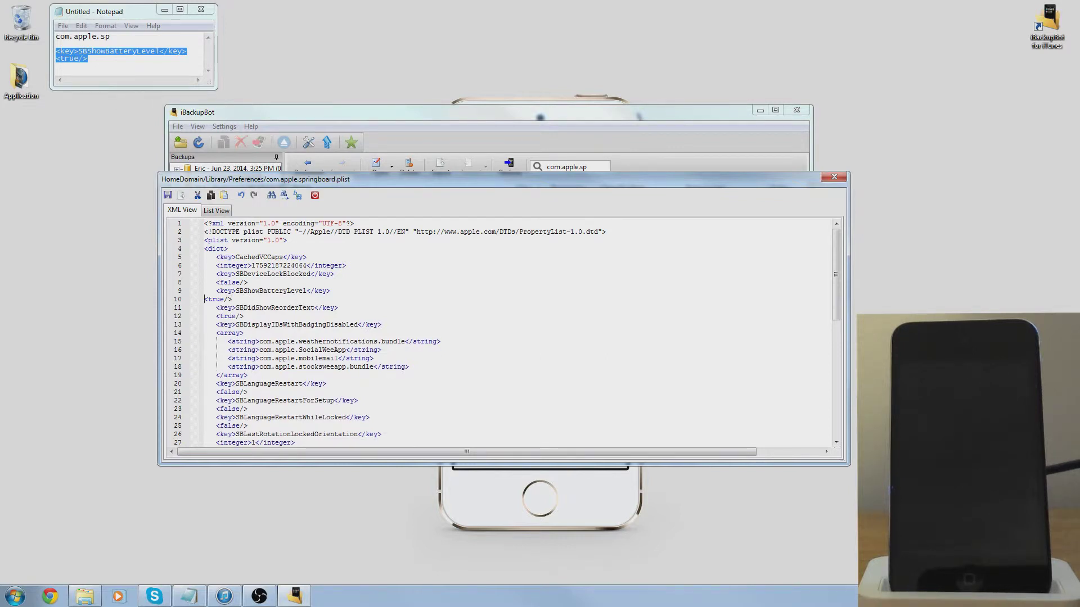
{"action": "key", "text": "Home"}
{"action": "key", "text": "Tab"}
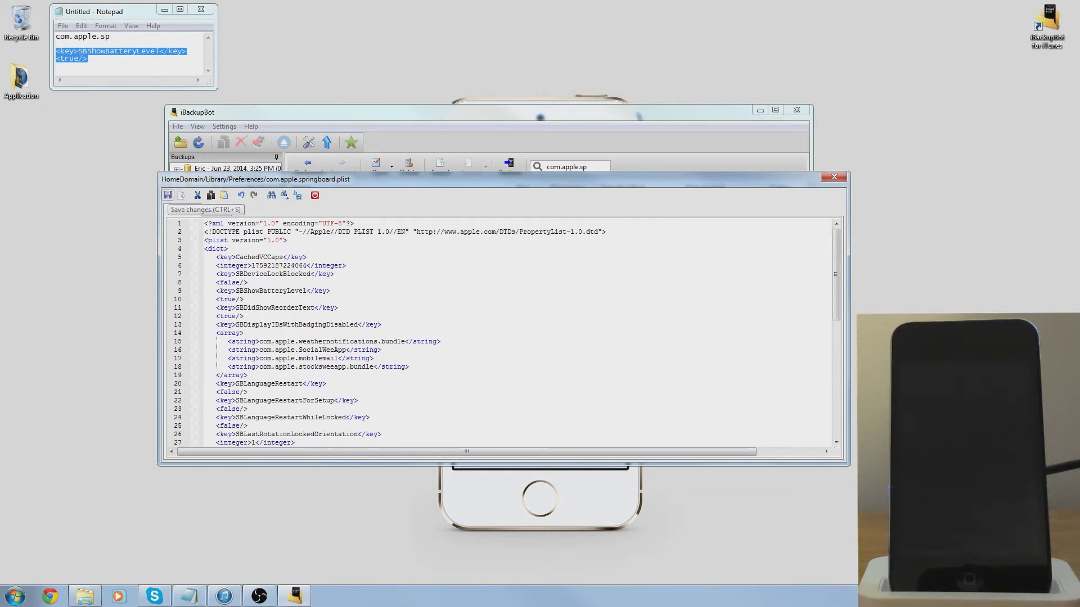
{"action": "left_click", "coordinate": [167, 196]}
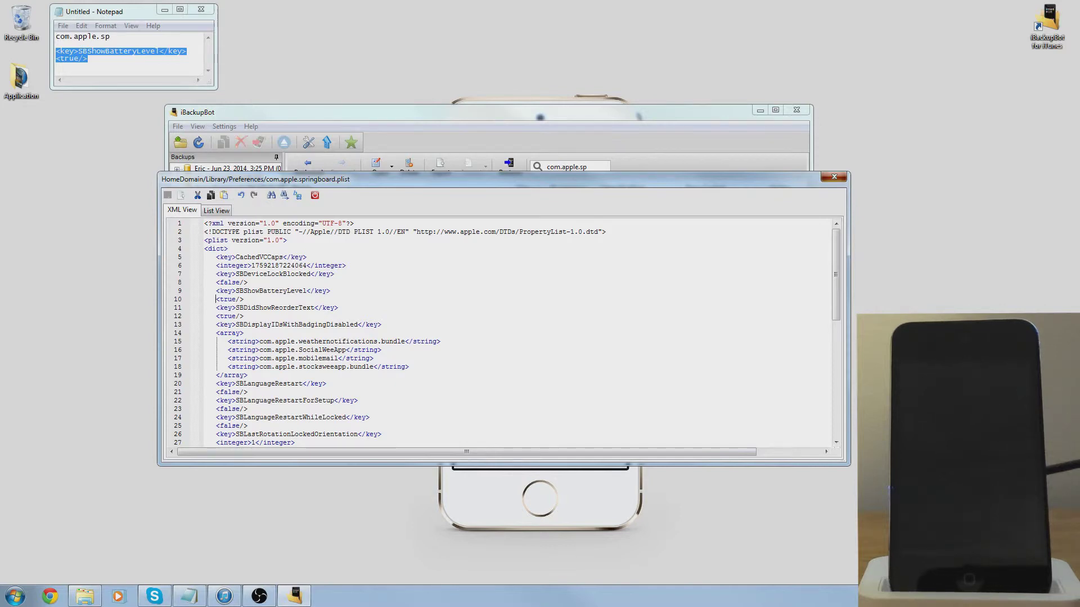
{"action": "left_click", "coordinate": [834, 176]}
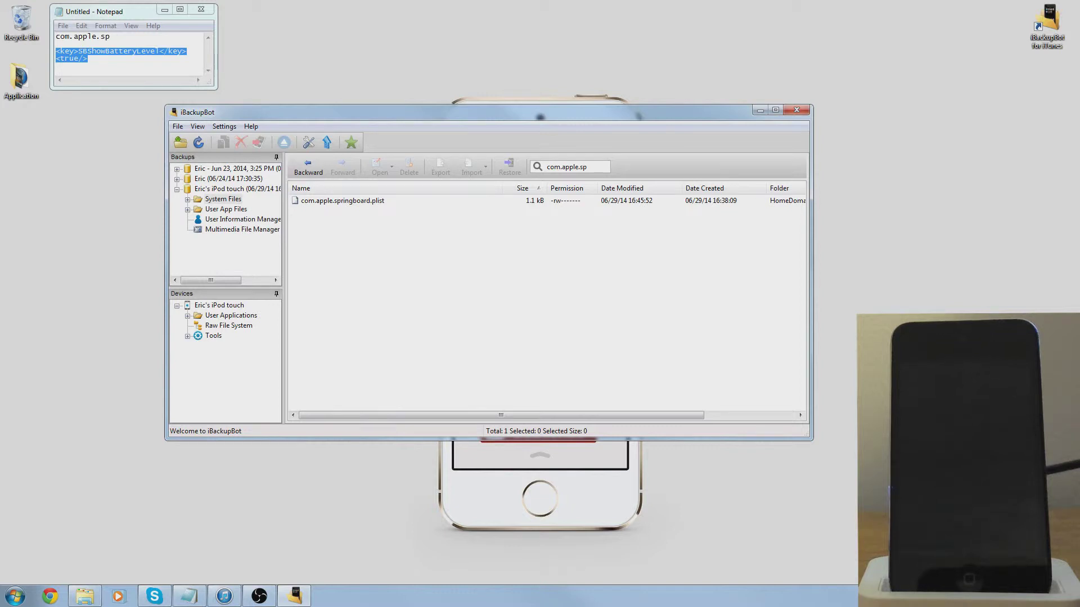
Step: Browse the backup's User App Files, return to System Files and repeat the com.apple.sp search
{"action": "left_click", "coordinate": [343, 201]}
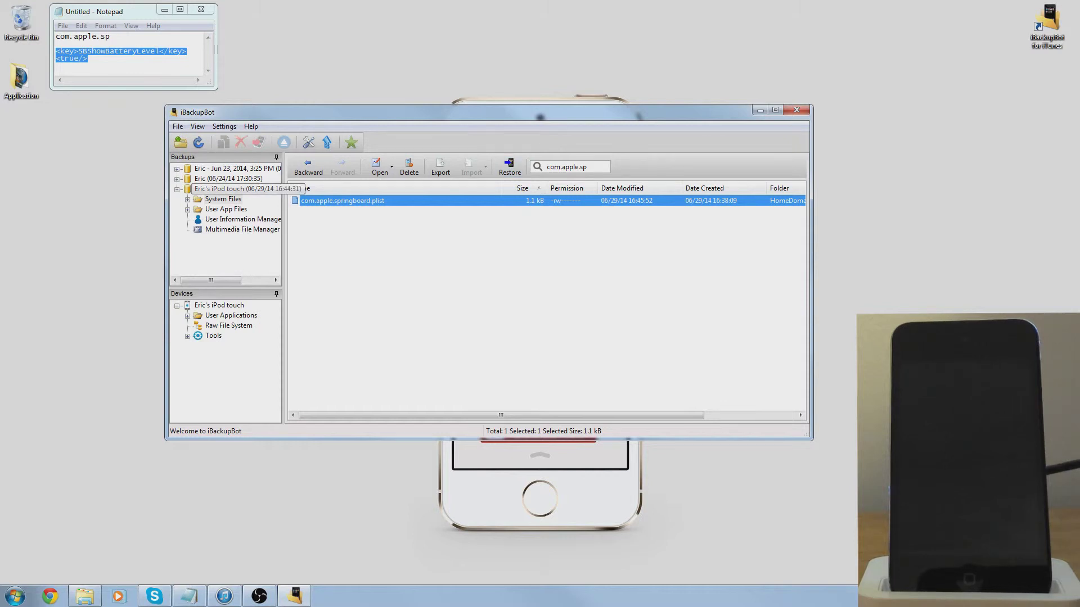
{"action": "left_click", "coordinate": [223, 199]}
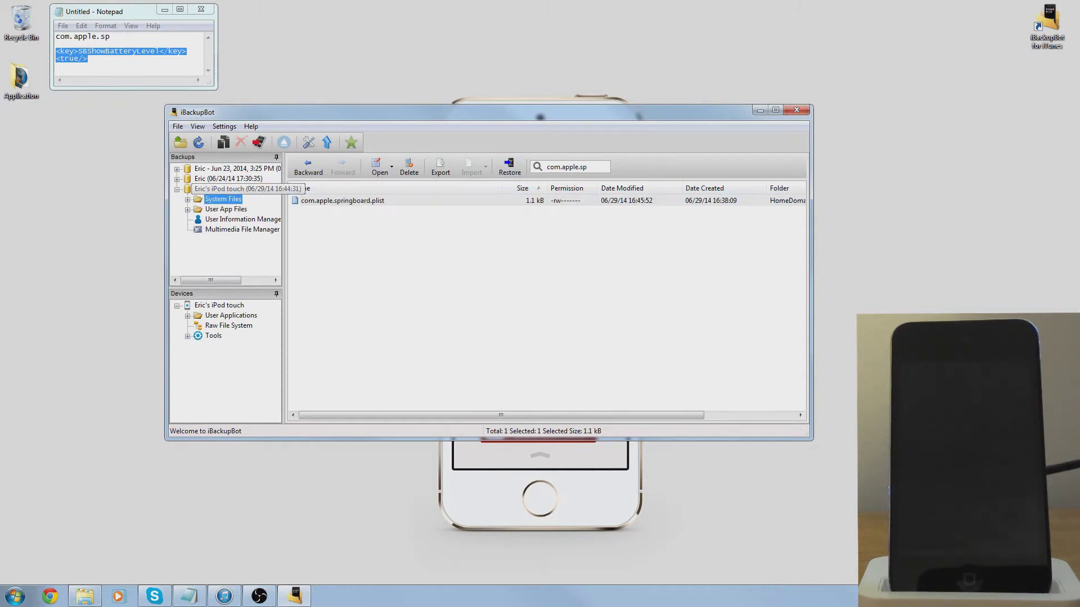
{"action": "left_click", "coordinate": [236, 189]}
{"action": "left_click", "coordinate": [226, 209]}
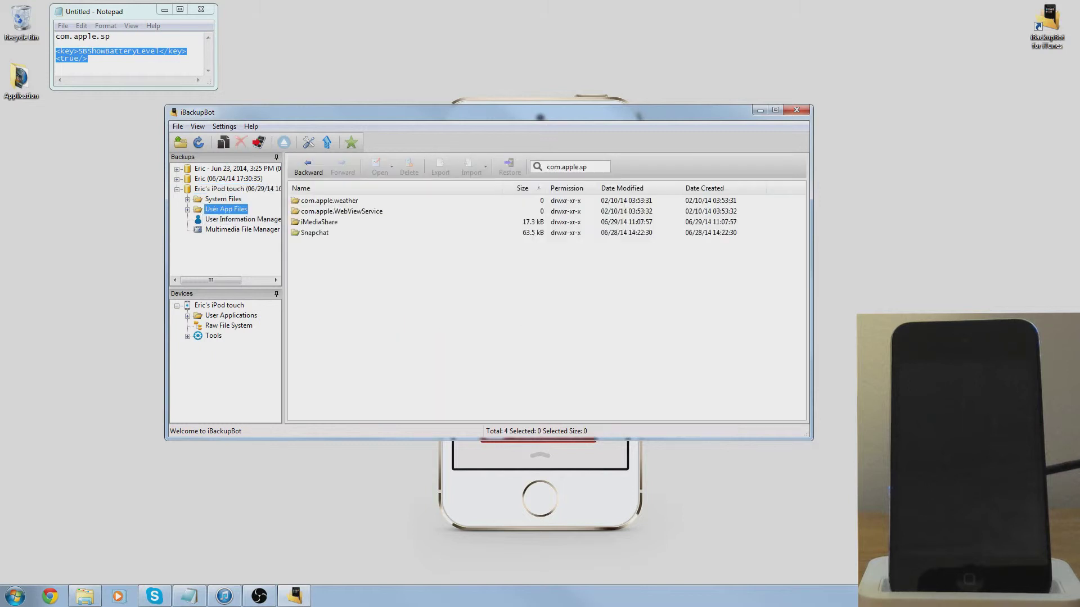
{"action": "left_click", "coordinate": [222, 199]}
{"action": "left_click", "coordinate": [587, 166]}
{"action": "key", "text": "Return"}
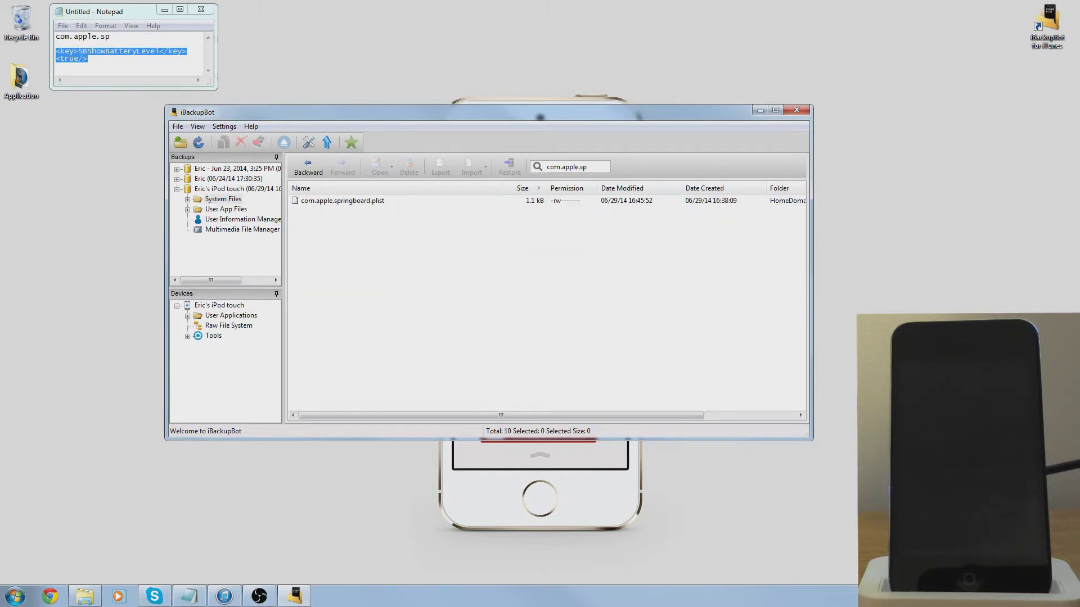
Step: Restore com.apple.springboard.plist to the device with reboot after restore and no backup copy, and minimize iBackupBot
{"action": "left_click", "coordinate": [342, 200]}
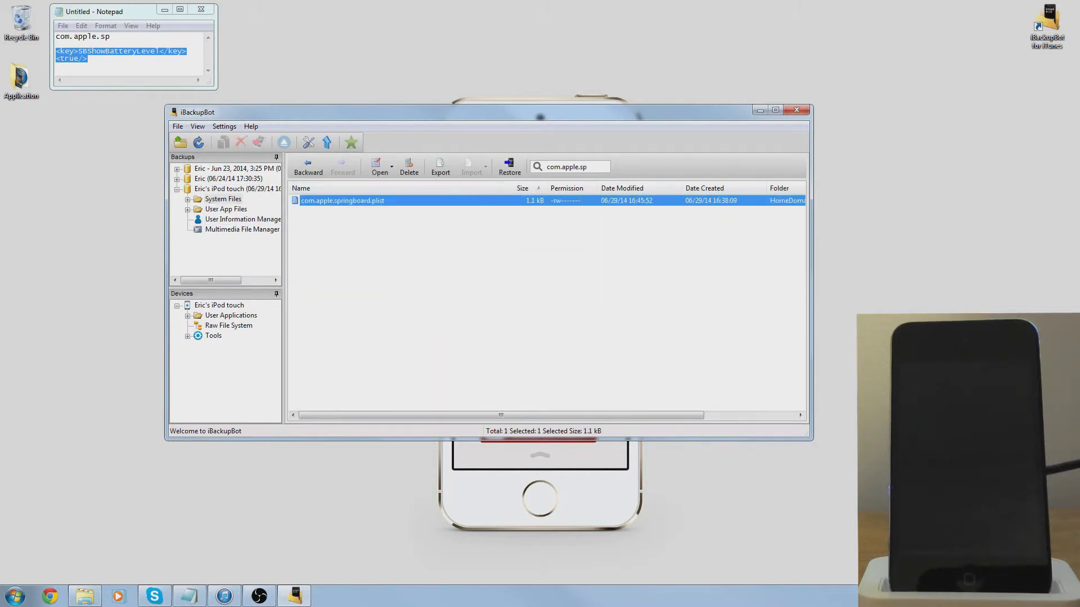
{"action": "left_click", "coordinate": [510, 167]}
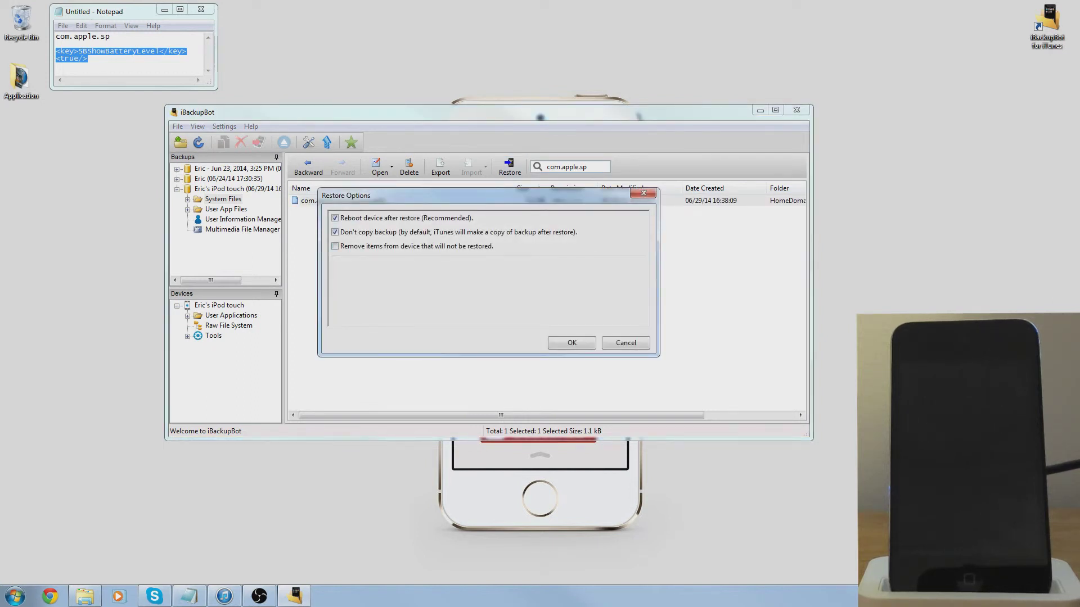
{"action": "key", "text": "Return"}
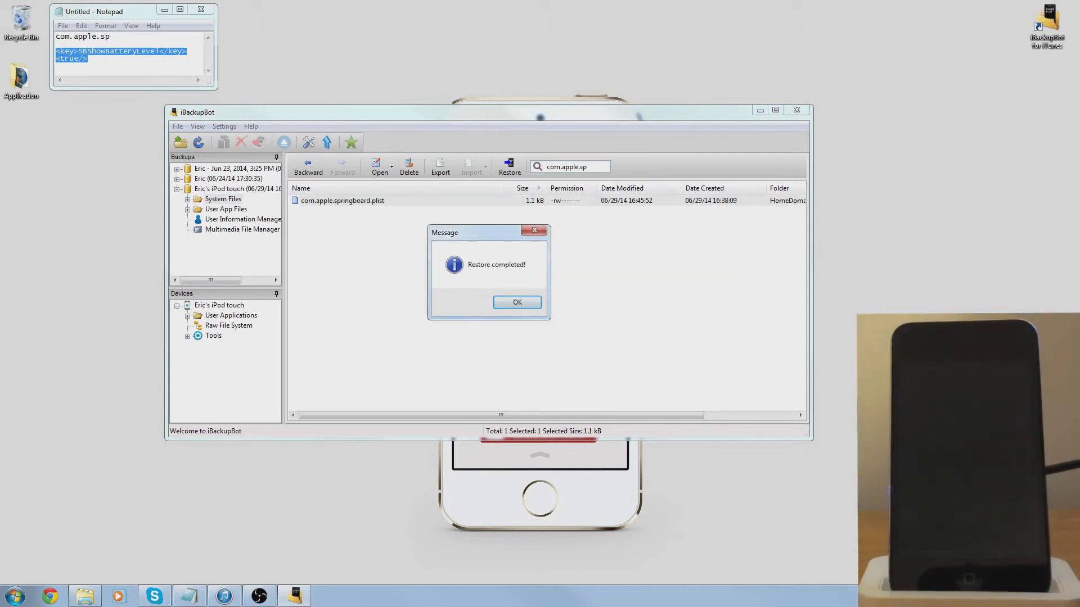
{"action": "left_click", "coordinate": [516, 302]}
{"action": "left_click", "coordinate": [759, 110]}
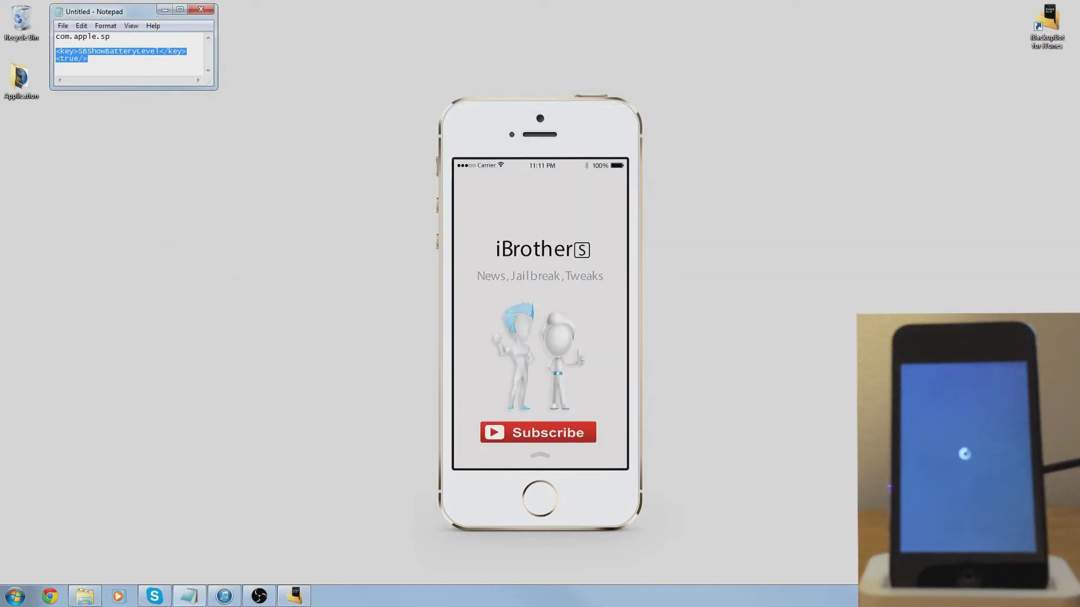